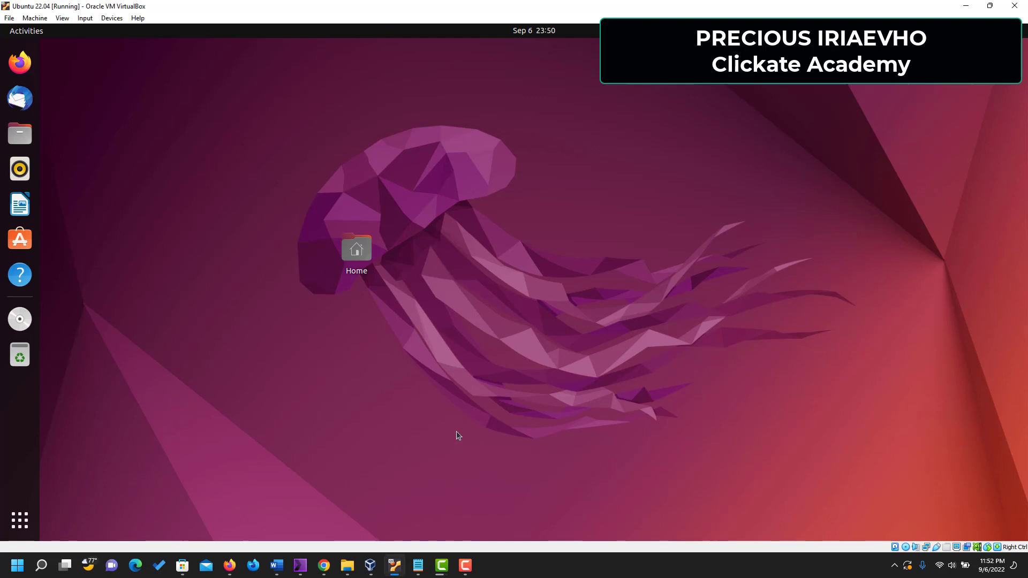
Open a terminal, run vim to find it is not installed, then clear the screen.
key(ctrl+alt+t)
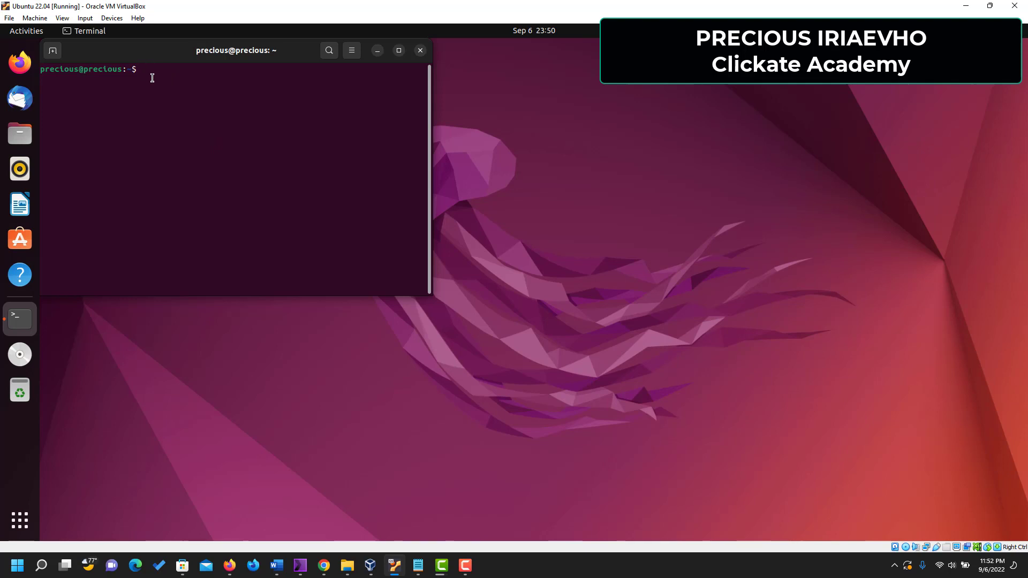
text(vi)
text(m)
key(Return)
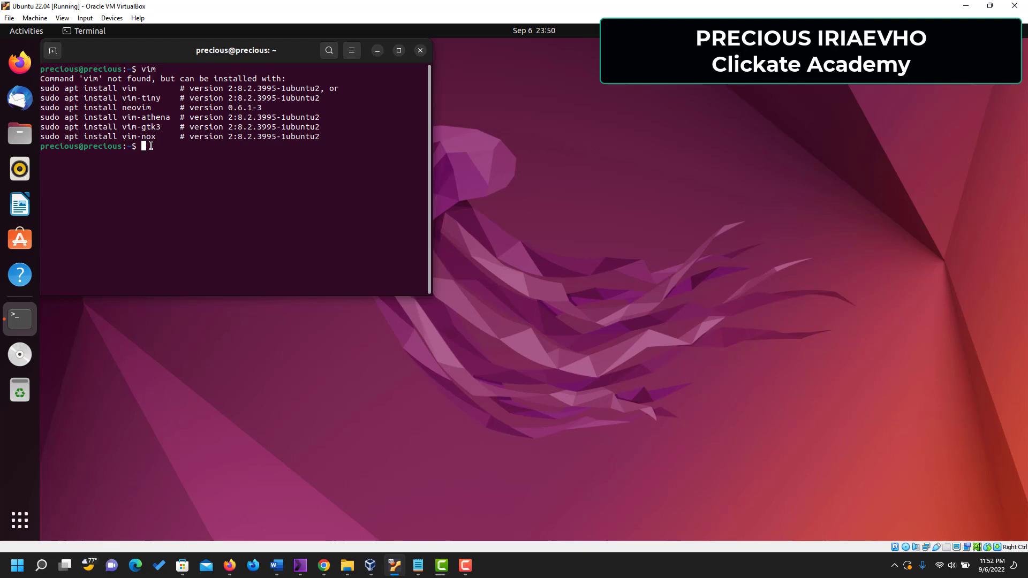
text(cle)
text(ar)
key(Return)
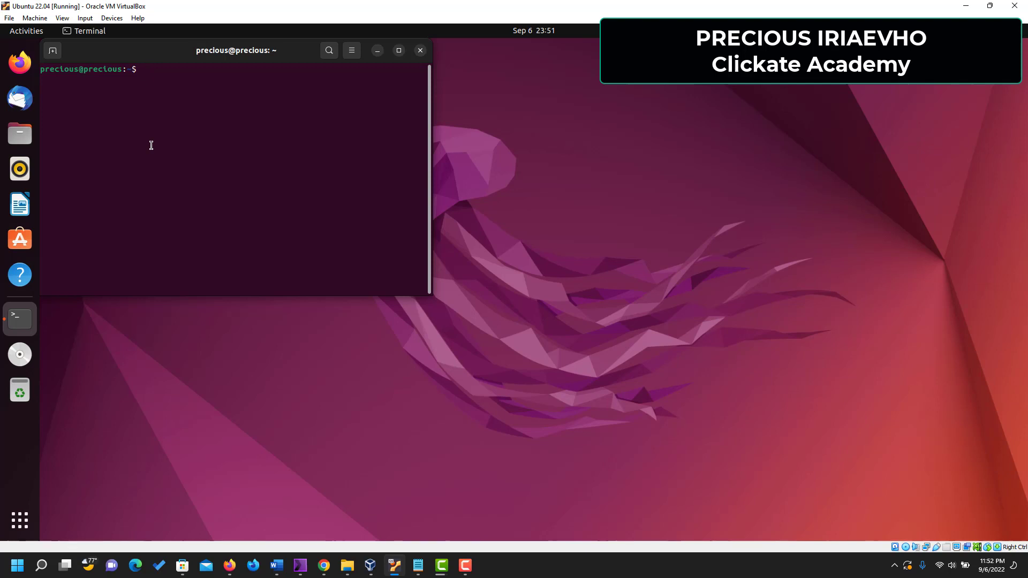
text(sudo a)
text(pt ypda)
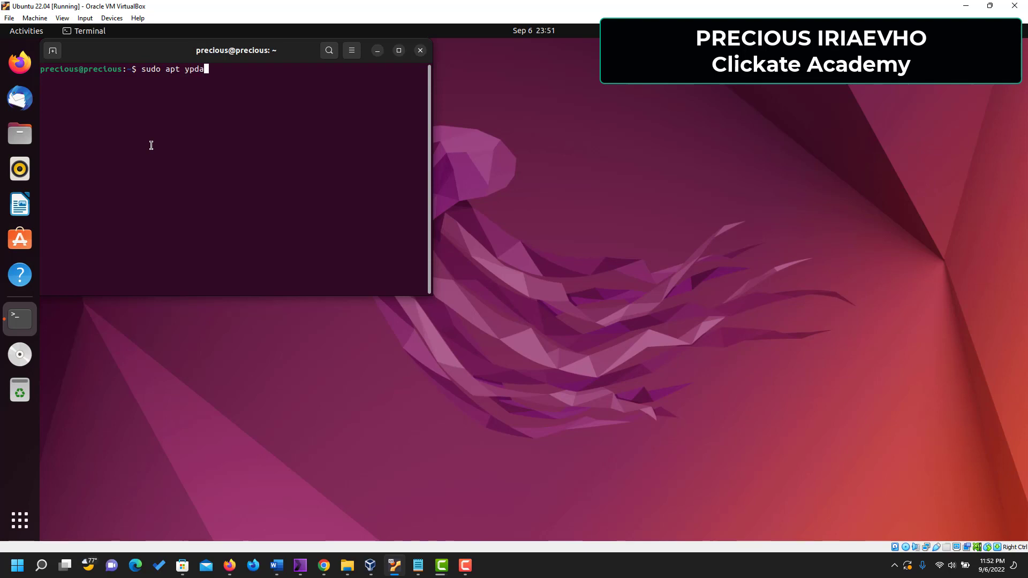
text(t)
Run sudo apt update with the admin password; it reports 51 upgradable packages.
key(BackSpace)
key(BackSpace)
key(BackSpace)
key(BackSpace)
key(BackSpace)
key(BackSpace)
text(update)
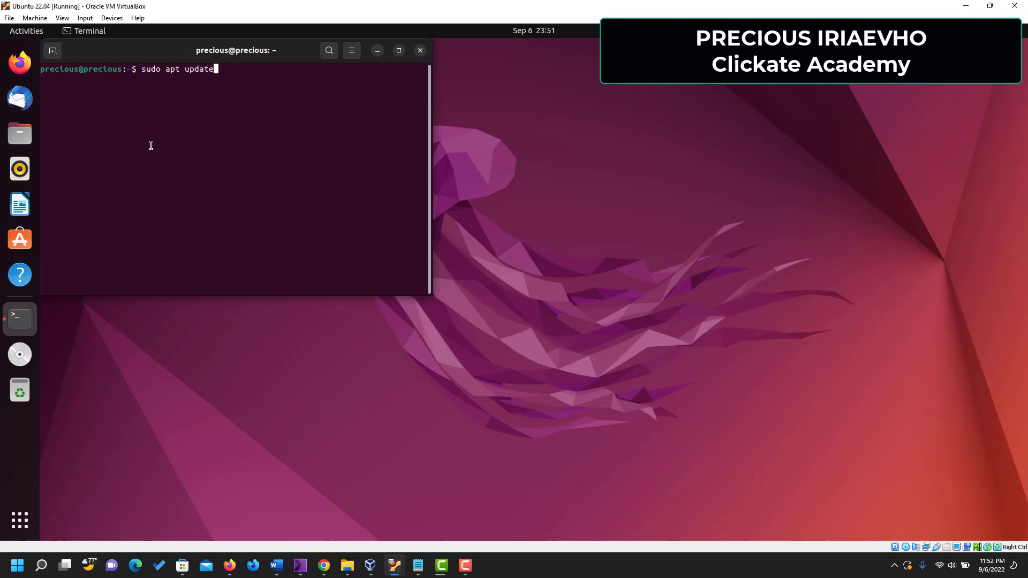
key(Return)
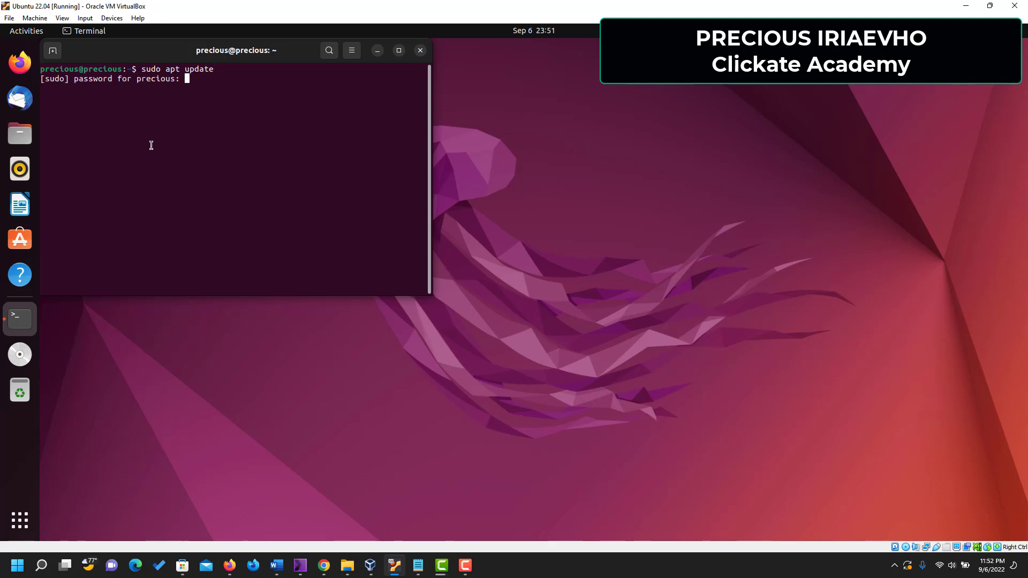
key(Return)
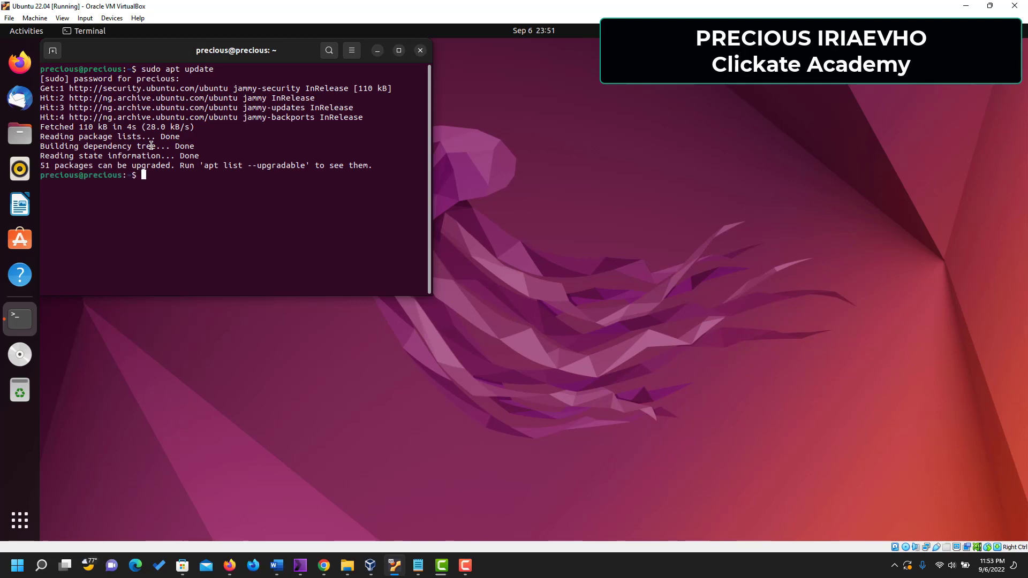
text(sudo)
text( apt )
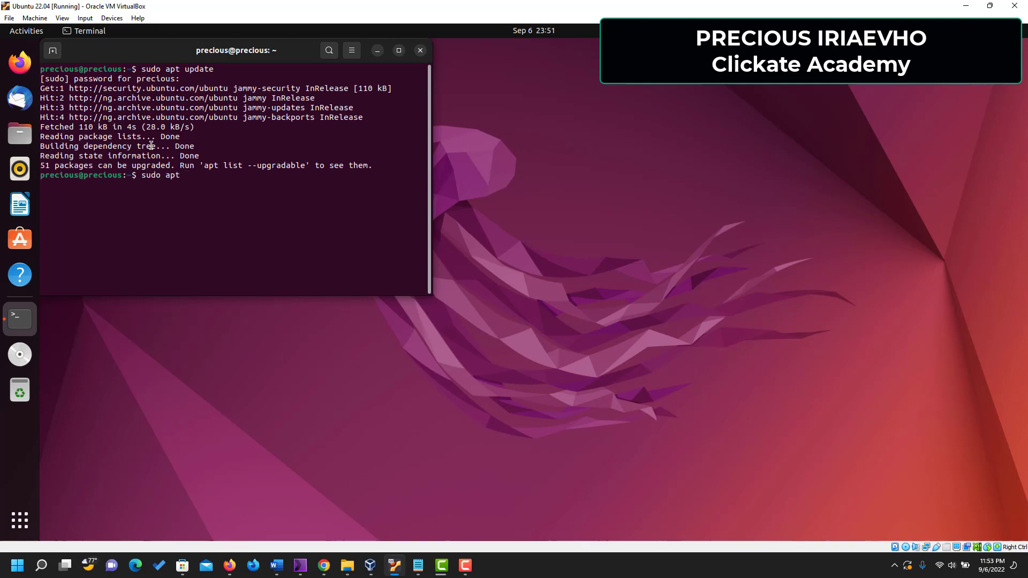
text(install )
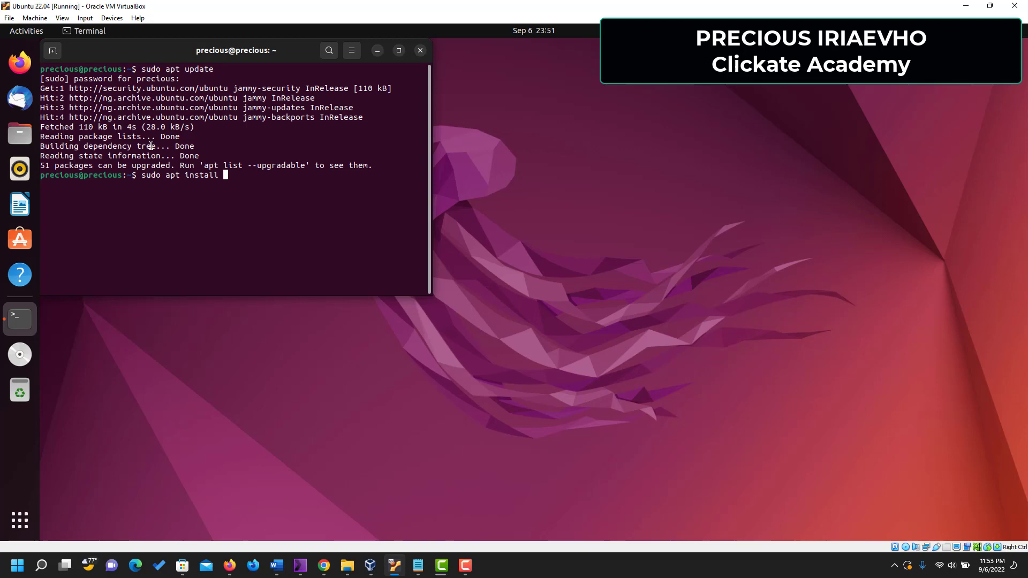
text(vim)
Run sudo apt install vim and answer y to install vim and vim-runtime.
key(Return)
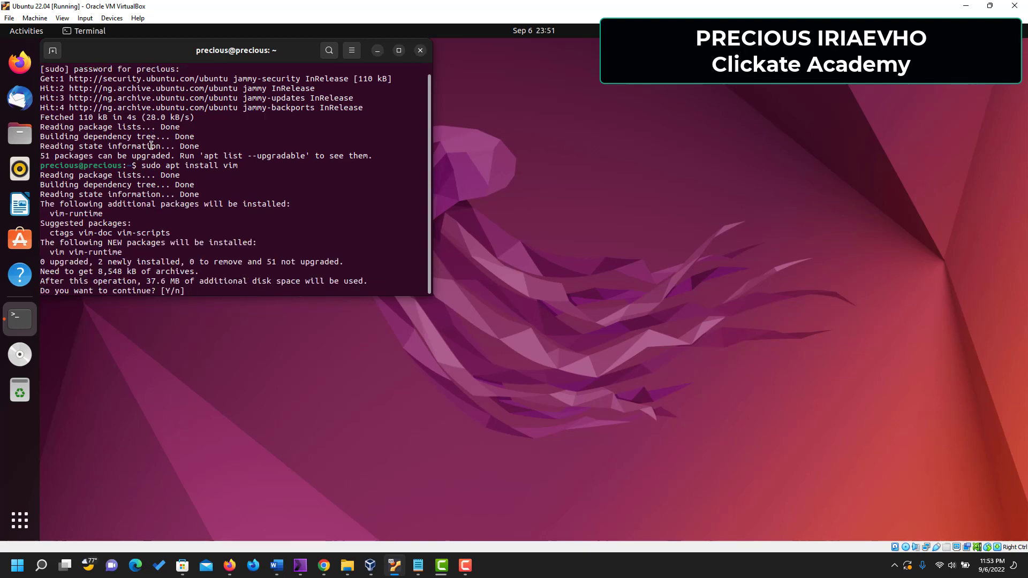
text(y)
key(Return)
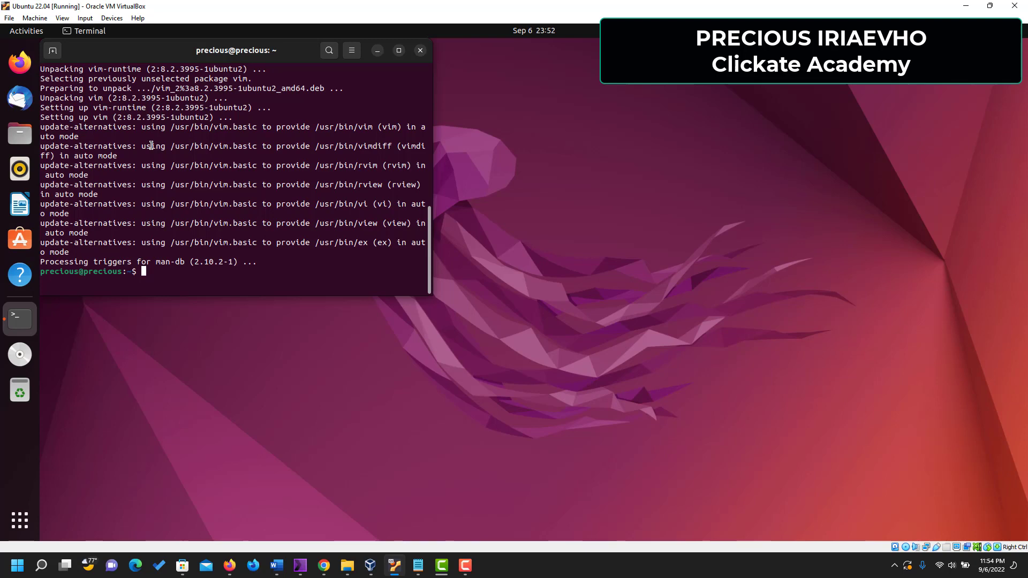
text(cle)
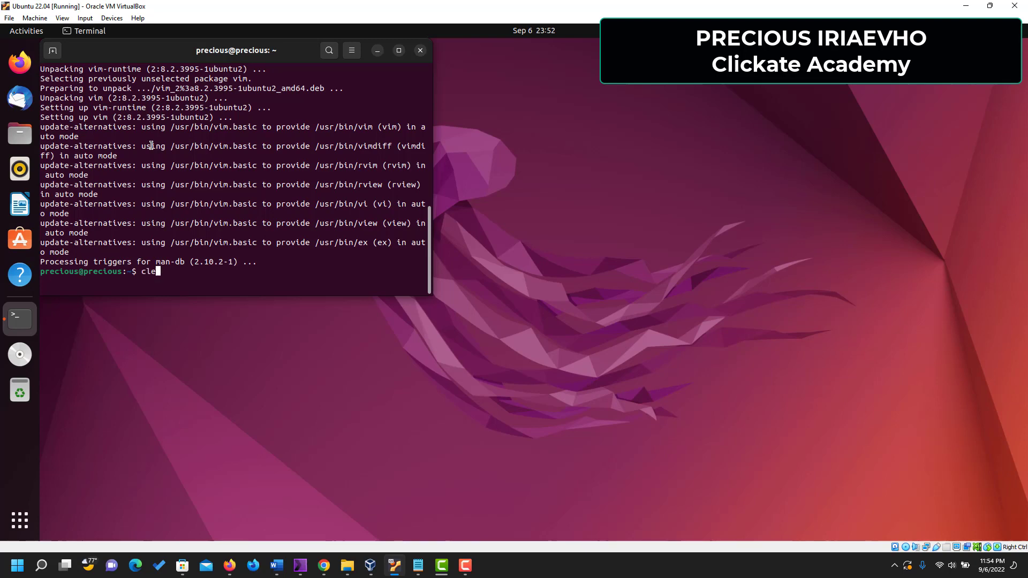
text(ar)
Clear the install output and launch vim to show its version 8.2 splash screen.
key(Return)
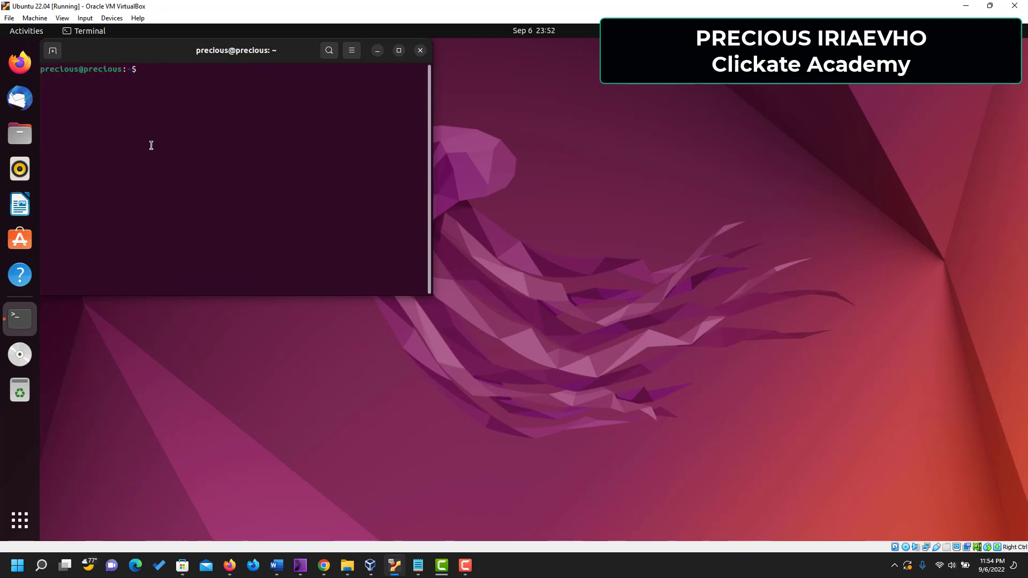
text(vim)
key(Return)
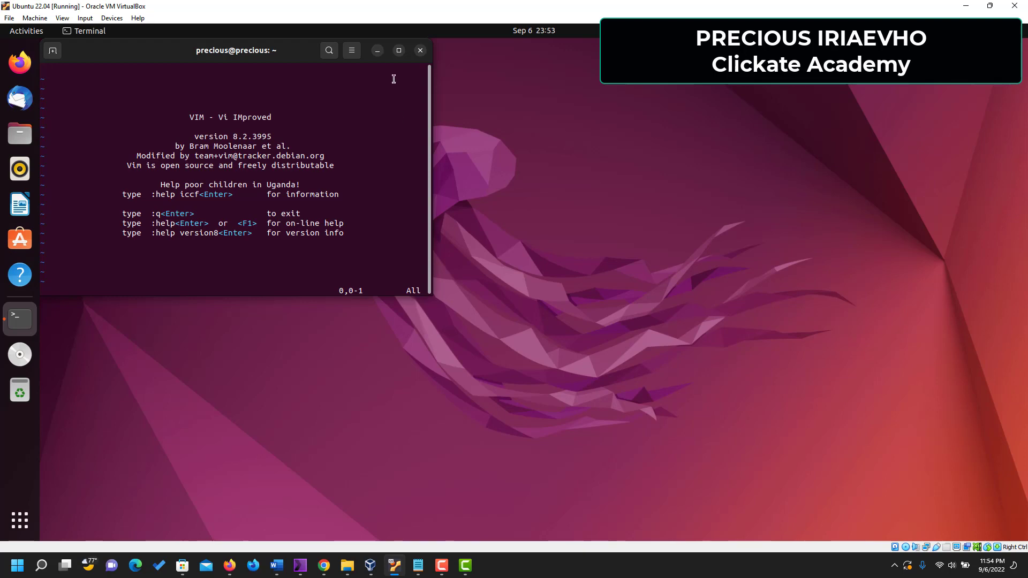
Browse both Show Applications pages, then return to the Vim terminal and close it.
click(25, 527)
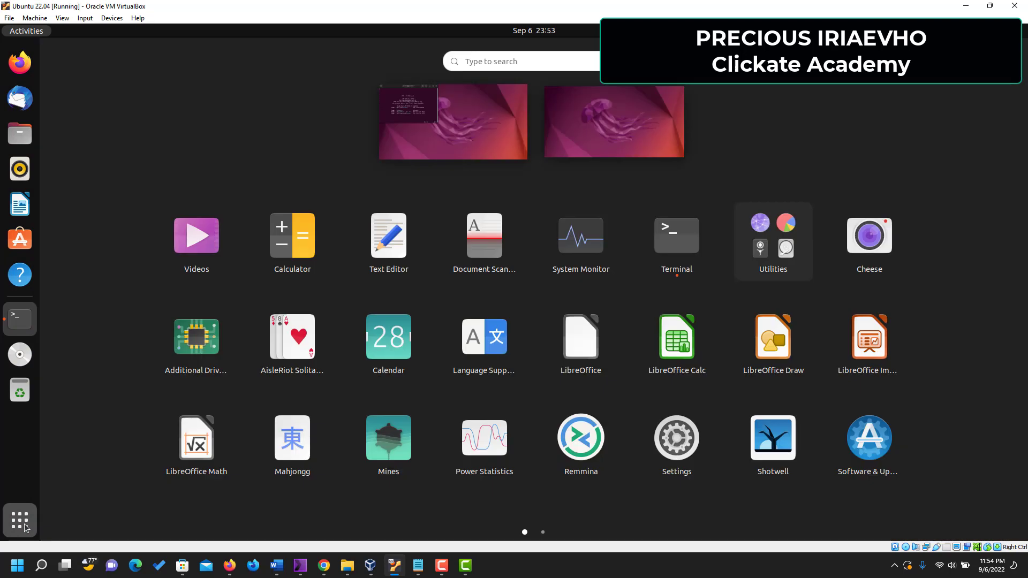
scroll(450, 437, down, 1)
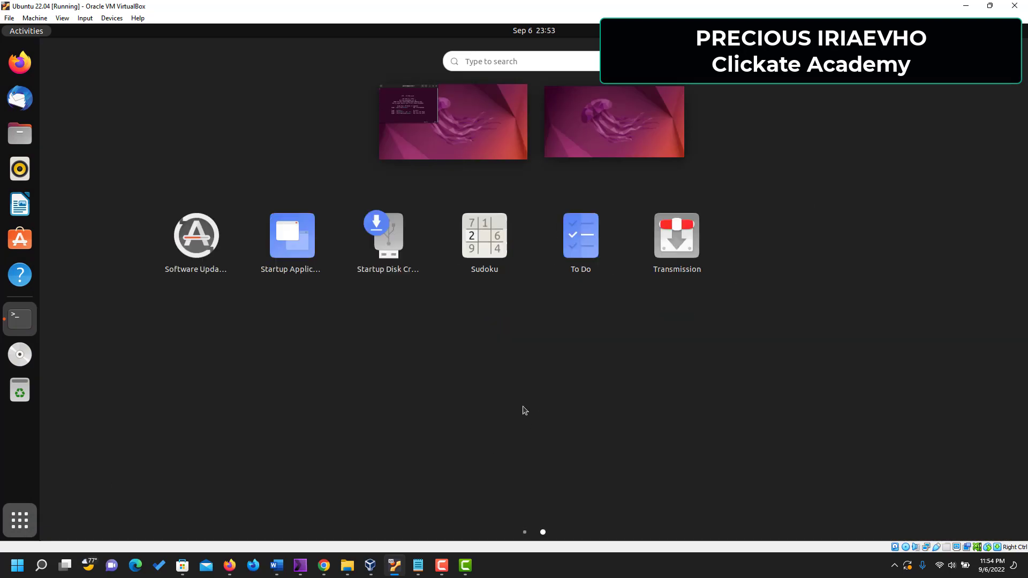
scroll(495, 403, up, 1)
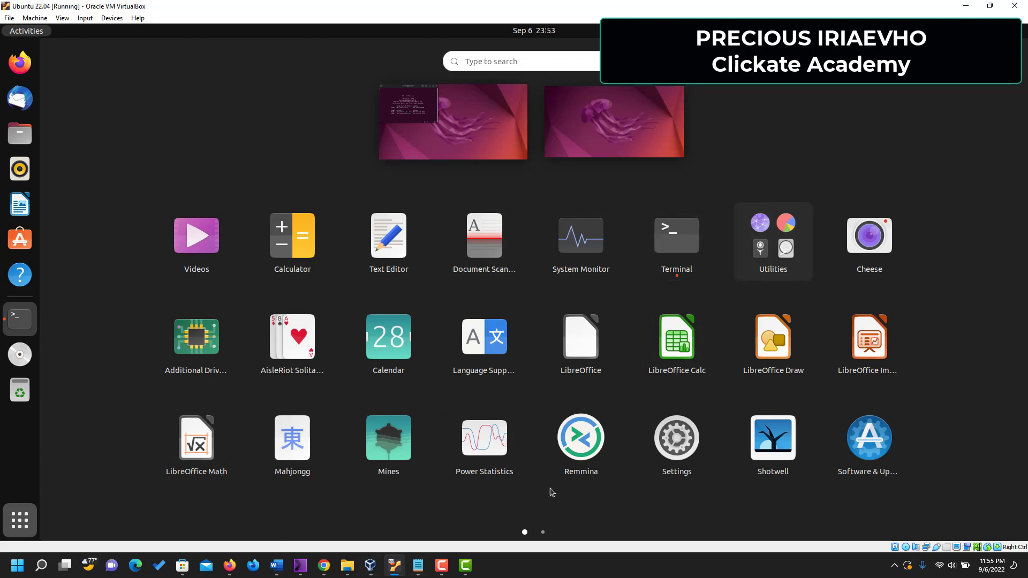
scroll(542, 460, down, 1)
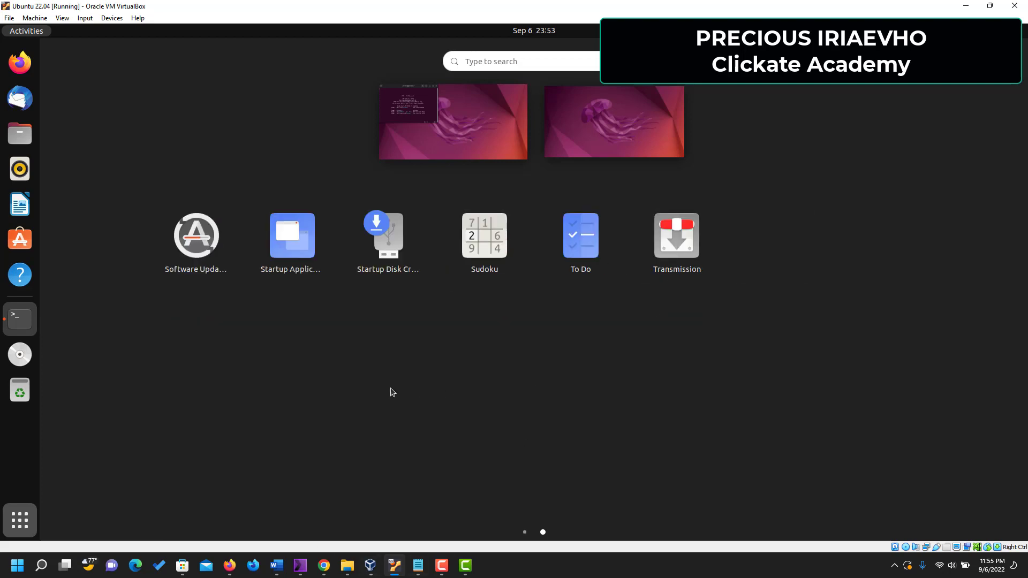
scroll(266, 389, up, 1)
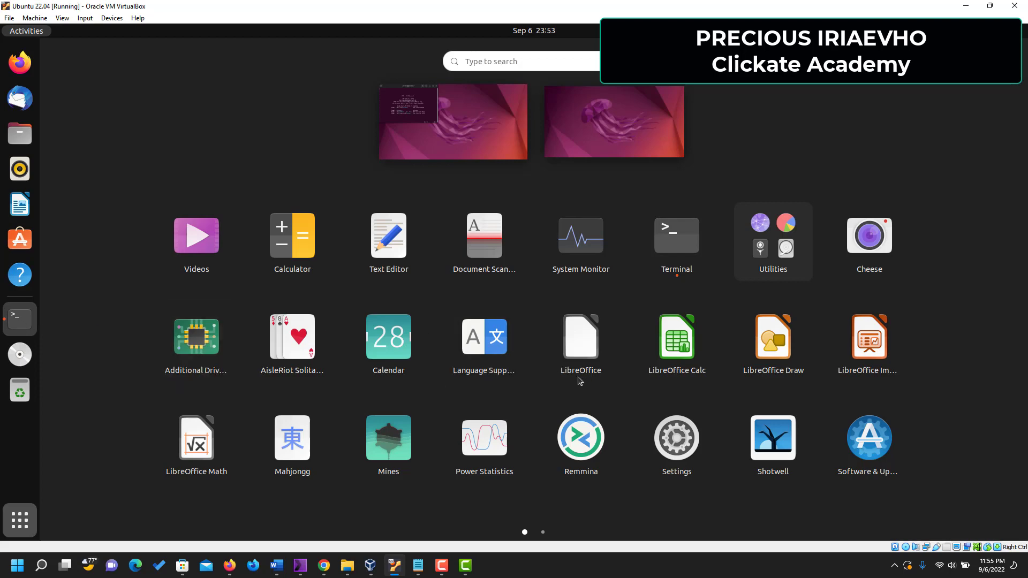
scroll(599, 371, down, 1)
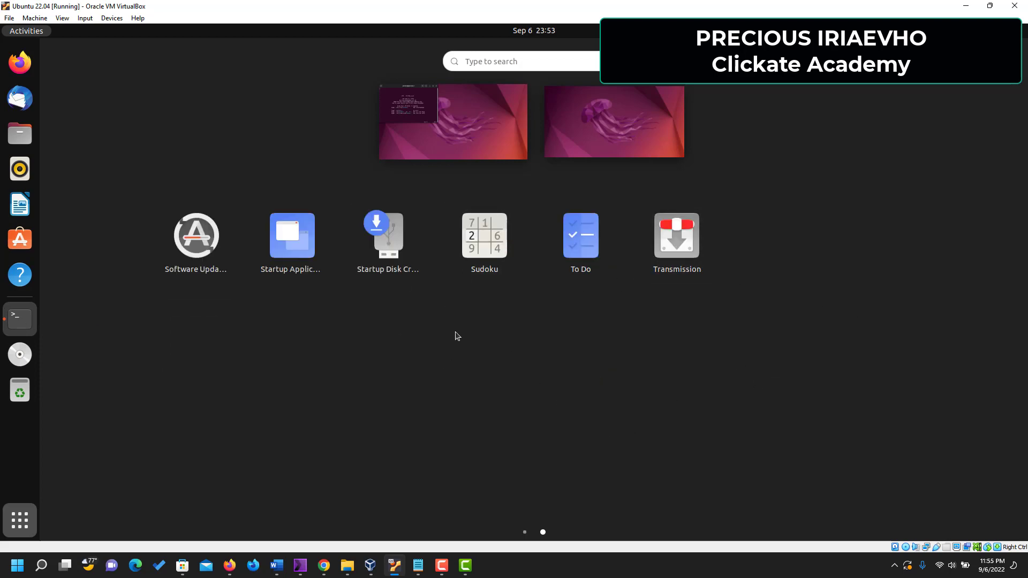
scroll(504, 373, up, 1)
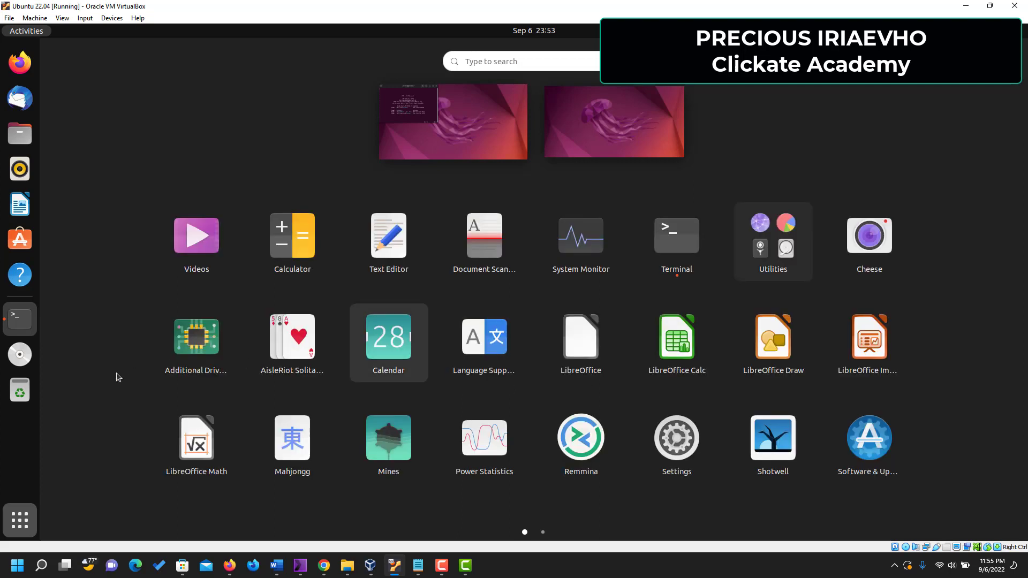
click(28, 320)
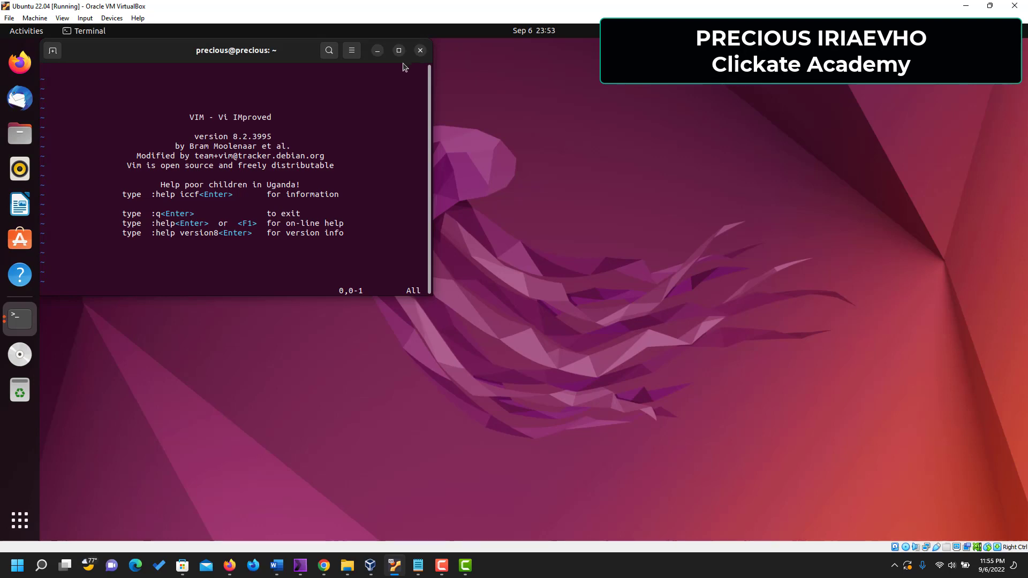
click(420, 51)
Confirm Close Terminal, open a new Terminal from the app overview, and launch vim again.
click(322, 202)
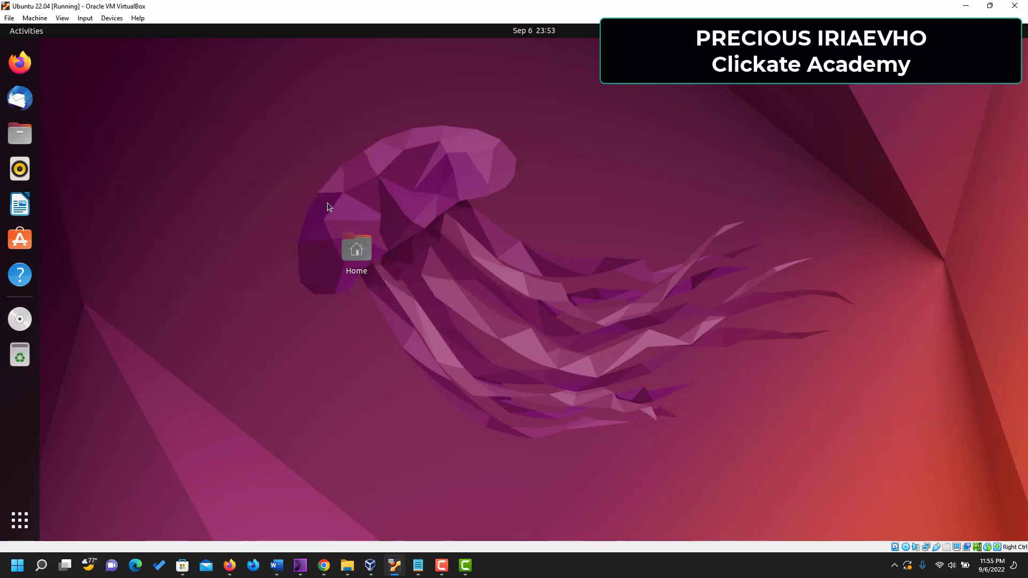
click(24, 518)
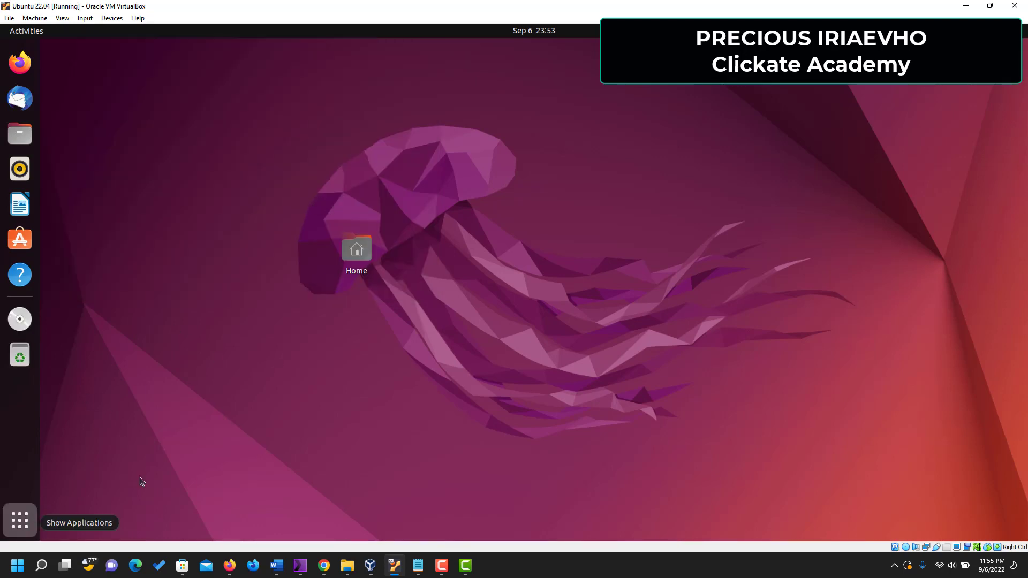
scroll(459, 361, down, 1)
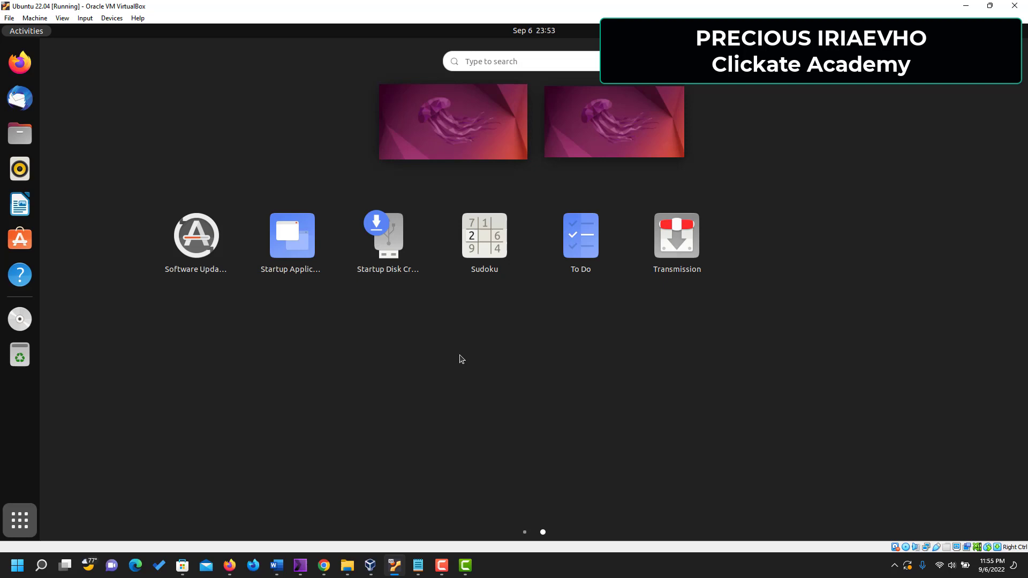
click(513, 63)
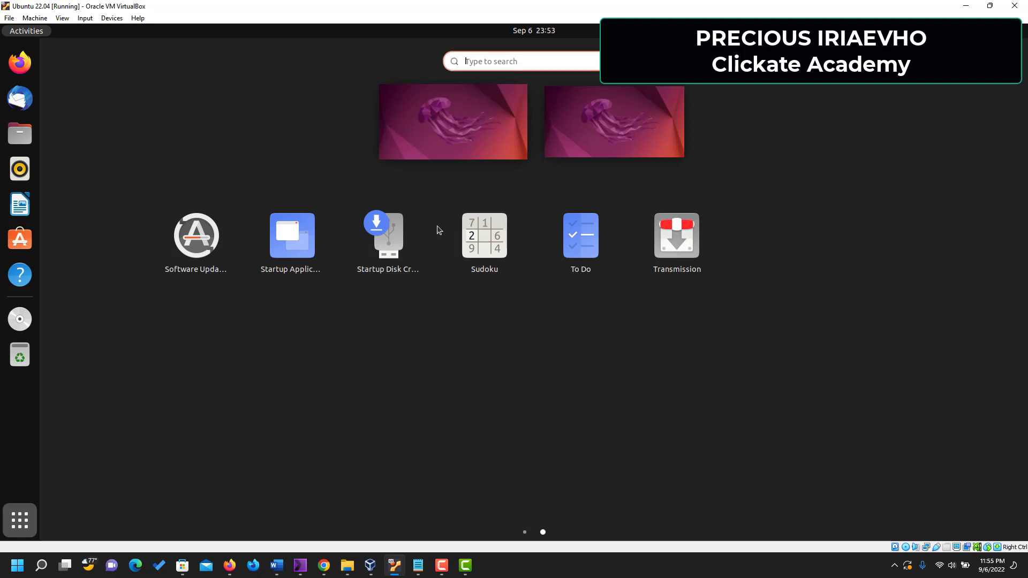
scroll(464, 405, up, 1)
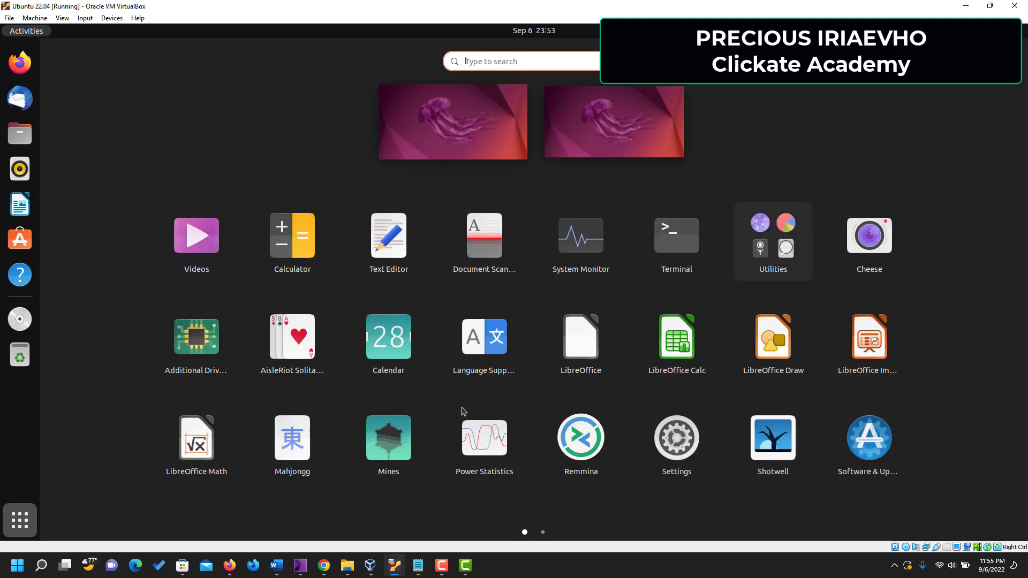
click(676, 246)
text(vim)
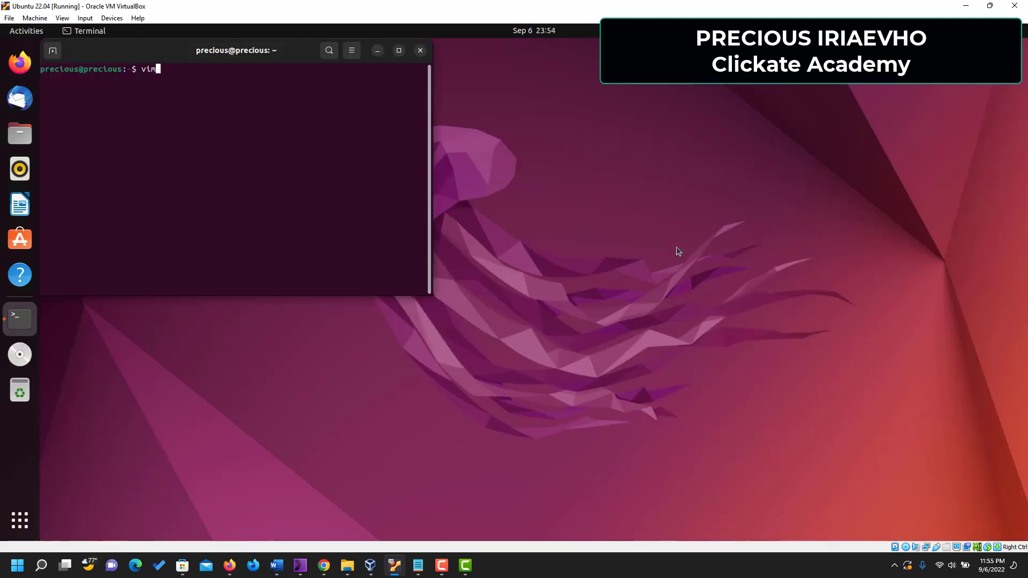
key(Return)
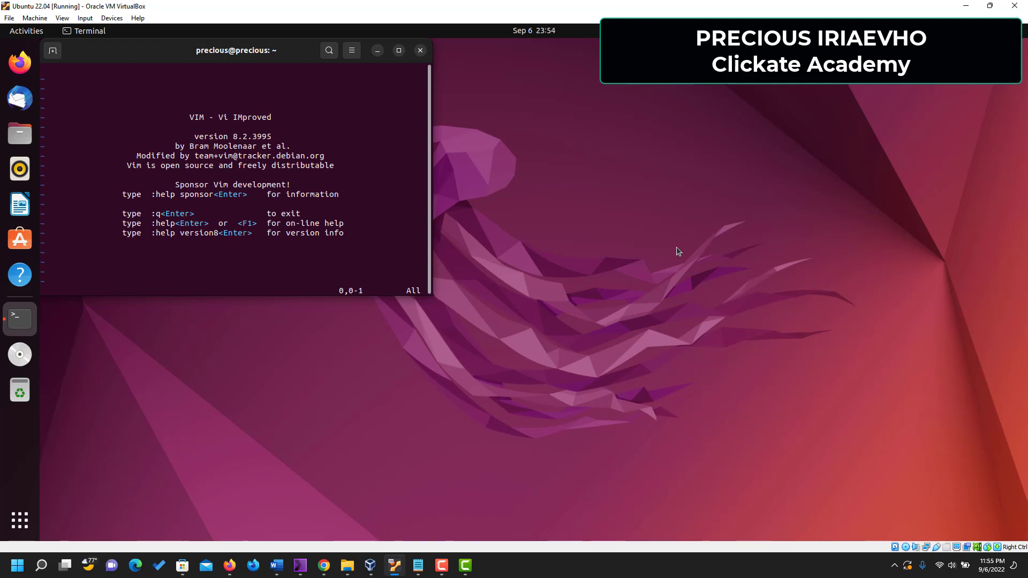